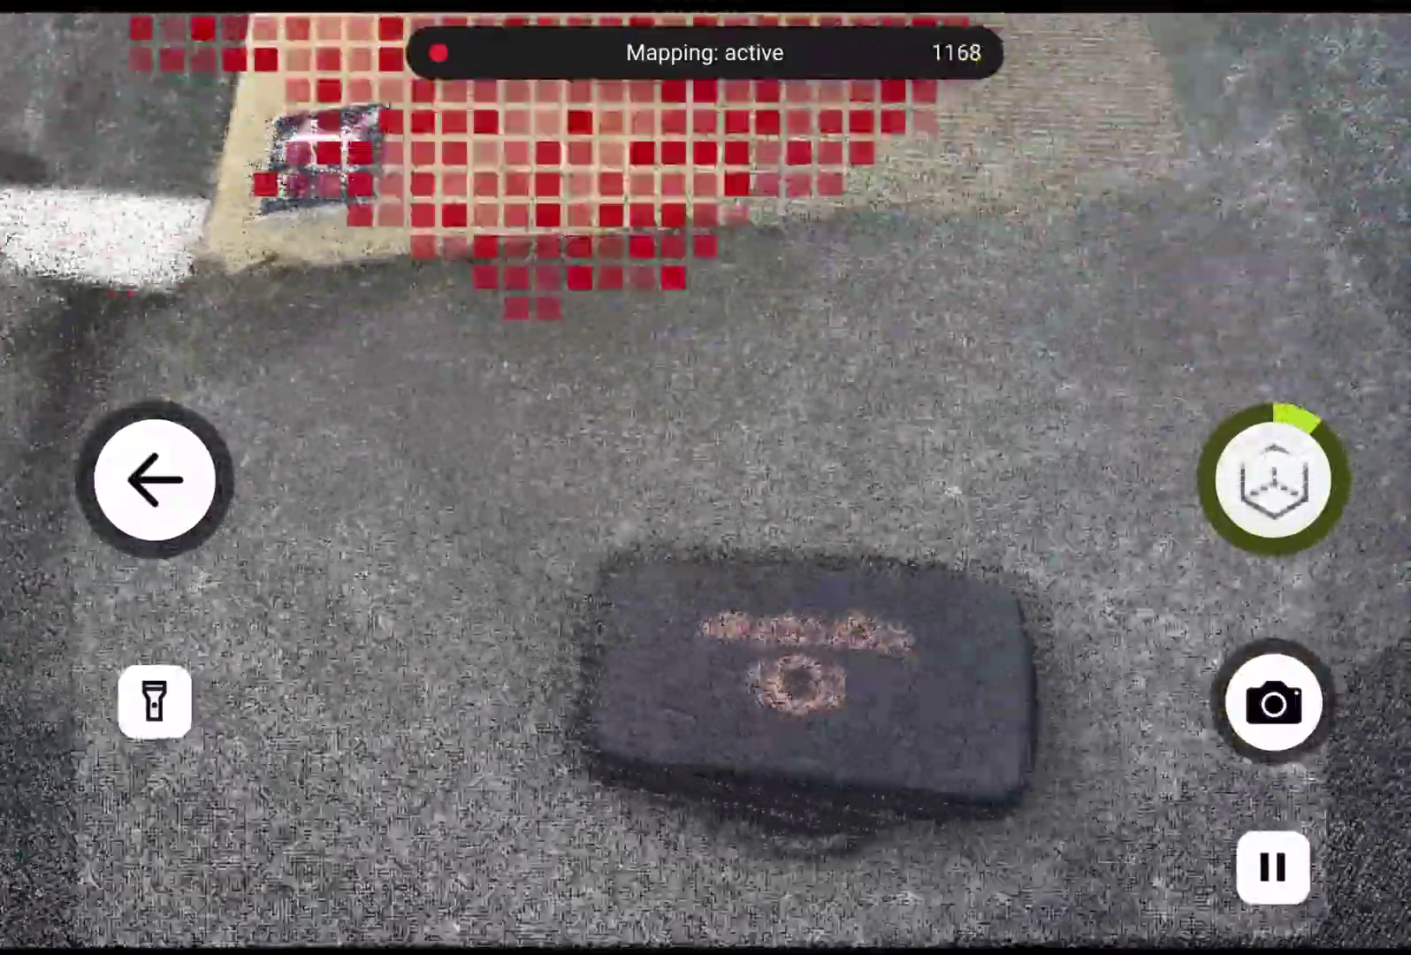
- Capture a photo of the printed AprilTag target on the pavement beside the curb
{"action": "left_click", "coordinate": [1273, 703]}
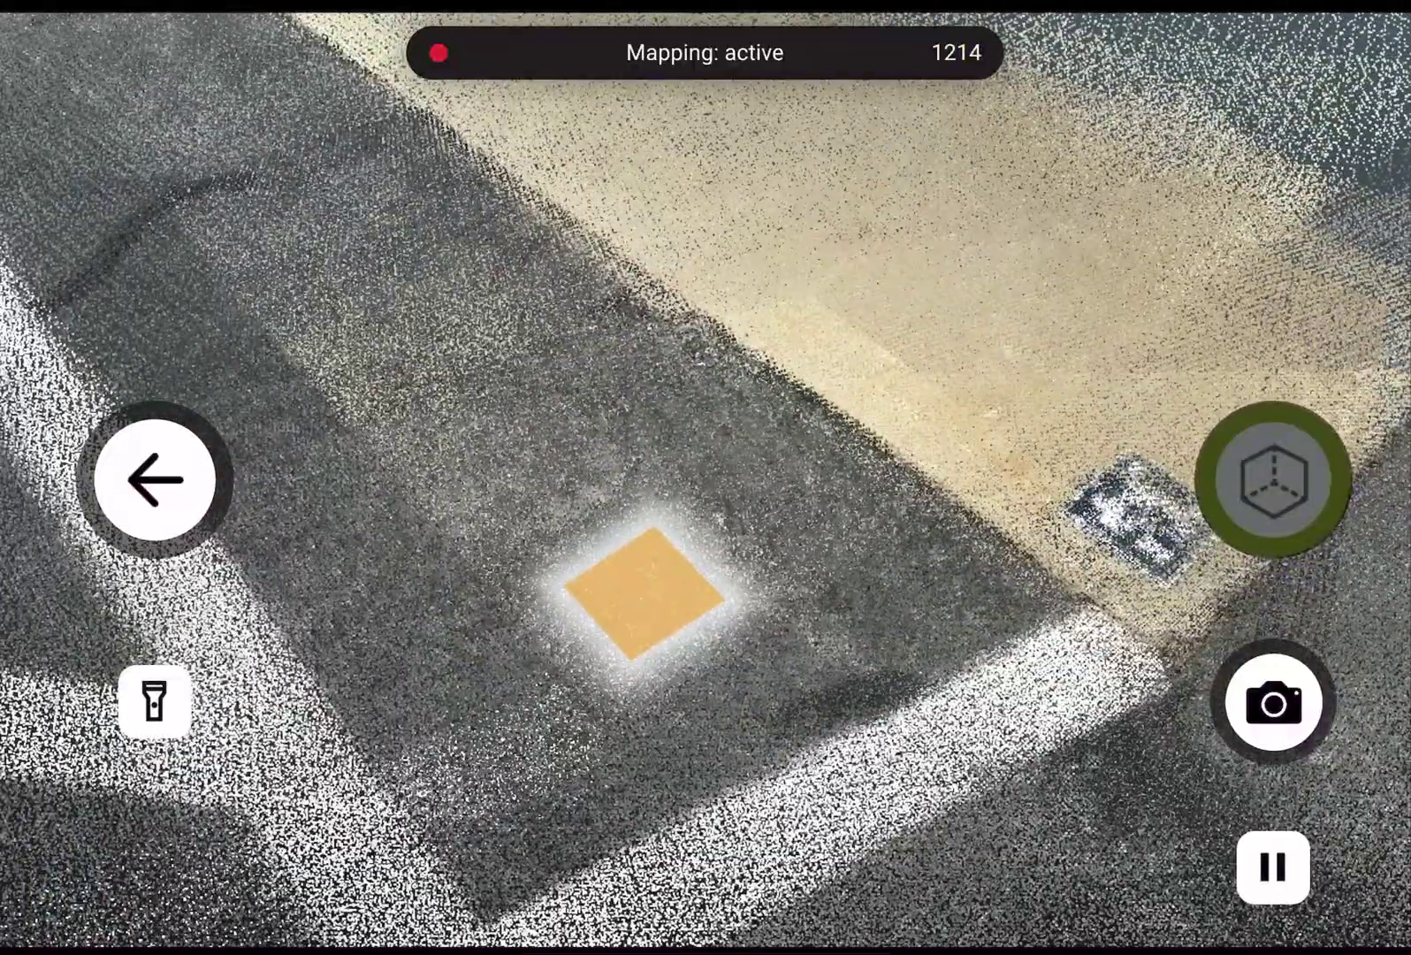
- End mapping and open the 3D preview of the parking lot point cloud
{"action": "left_click", "coordinate": [155, 481]}
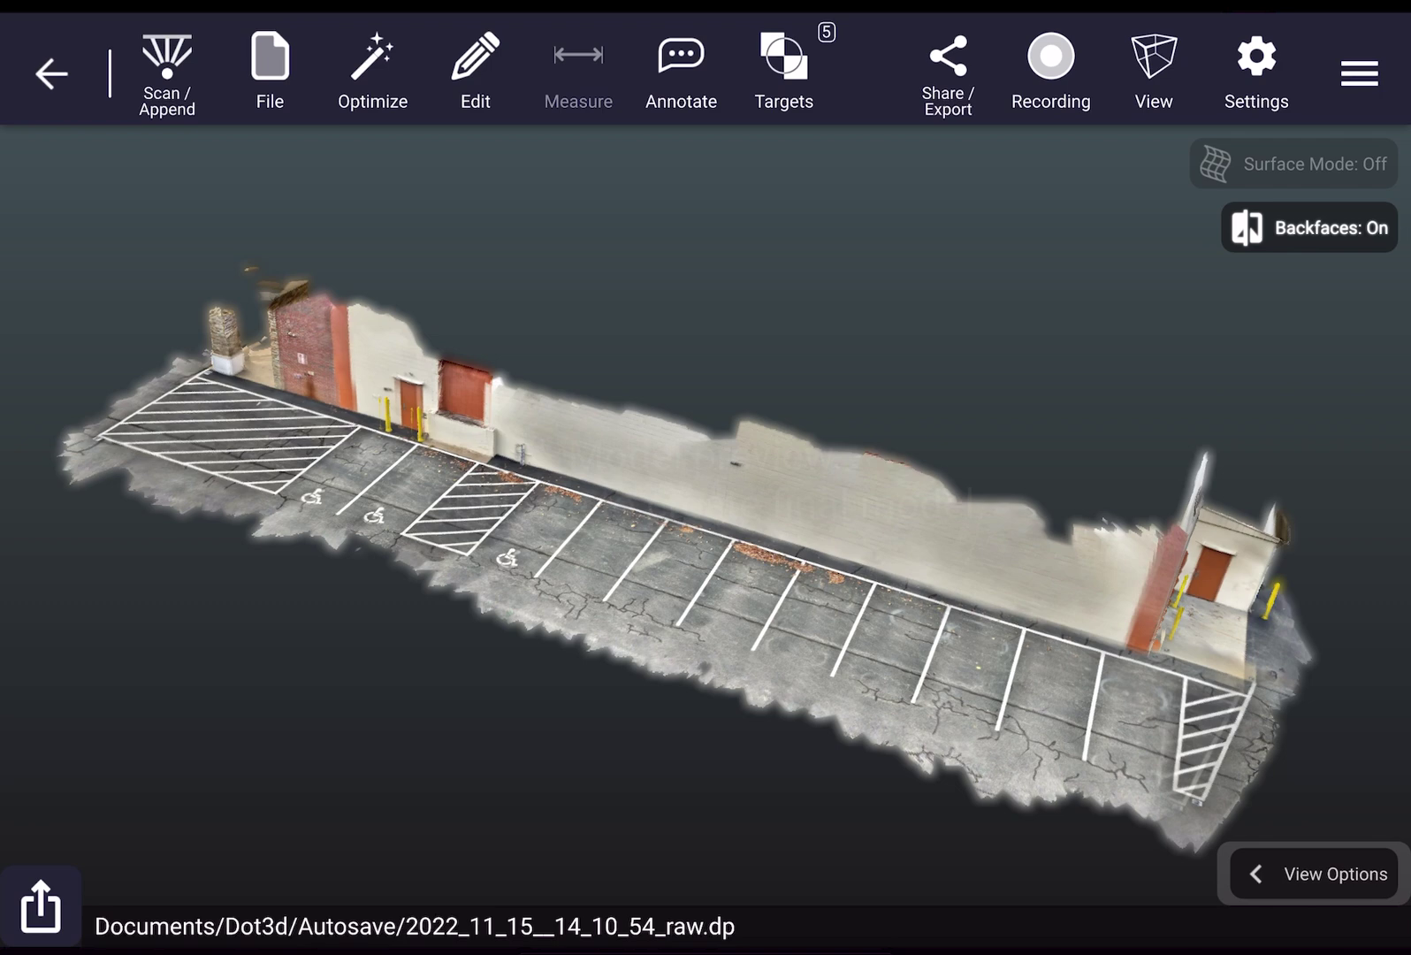
- Label the detected tags 131, 133, 143, 148, 149 and open the control file loader
{"action": "left_click", "coordinate": [784, 66]}
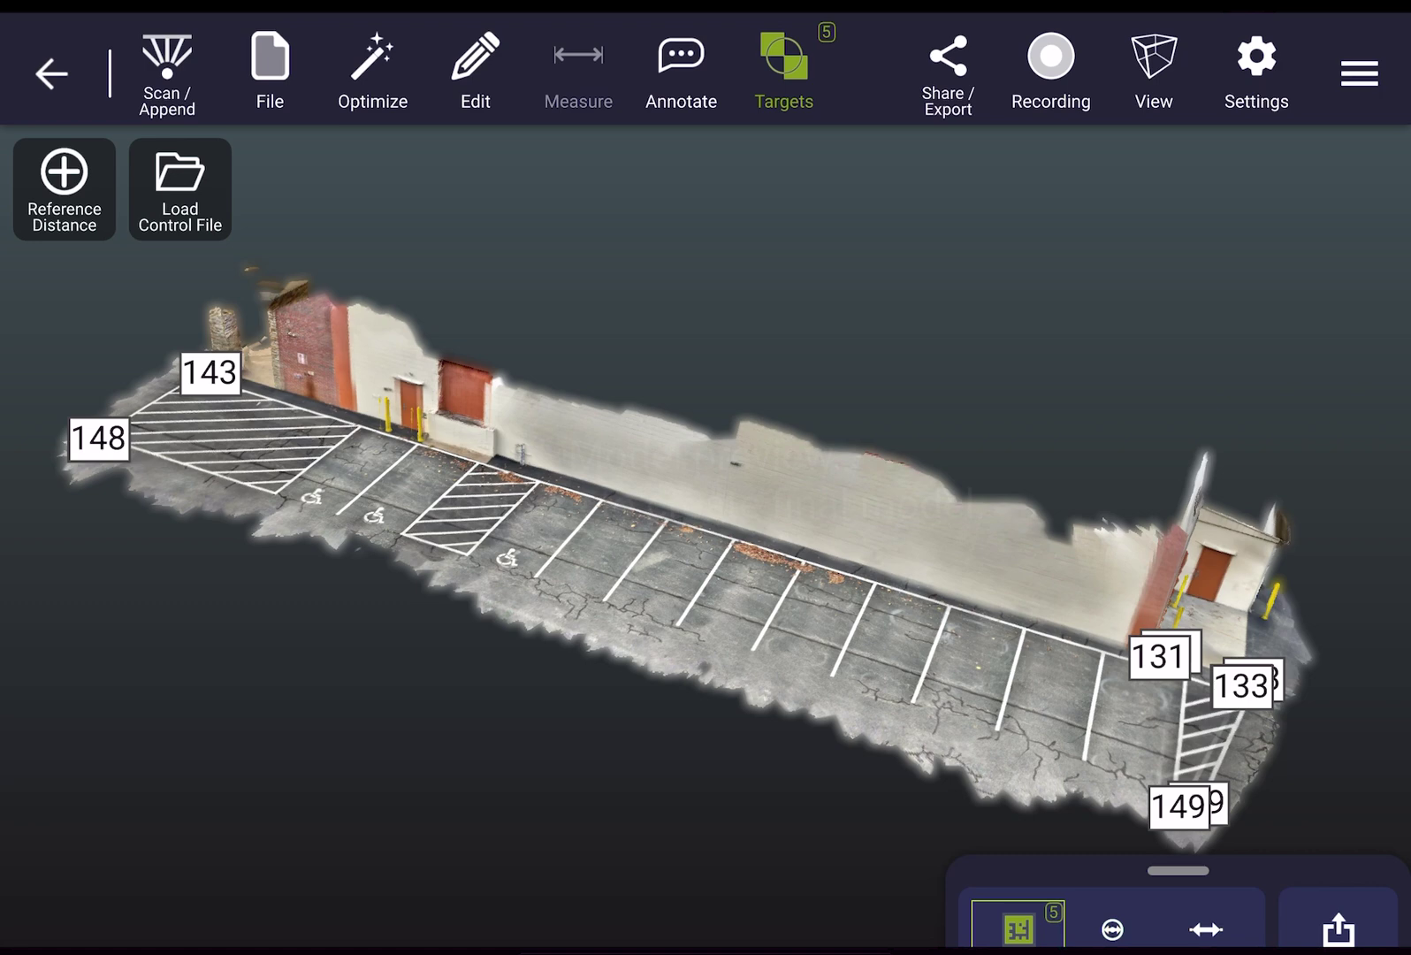
{"action": "mouse_move", "coordinate": [1177, 870]}
{"action": "left_mouse_down"}
{"action": "mouse_move", "coordinate": [1165, 529]}
{"action": "mouse_move", "coordinate": [1178, 870]}
{"action": "left_mouse_up"}
- Load surveycontrol.txt from Dot3d > Targets and list its five control target coordinates
{"action": "left_click", "coordinate": [179, 188]}
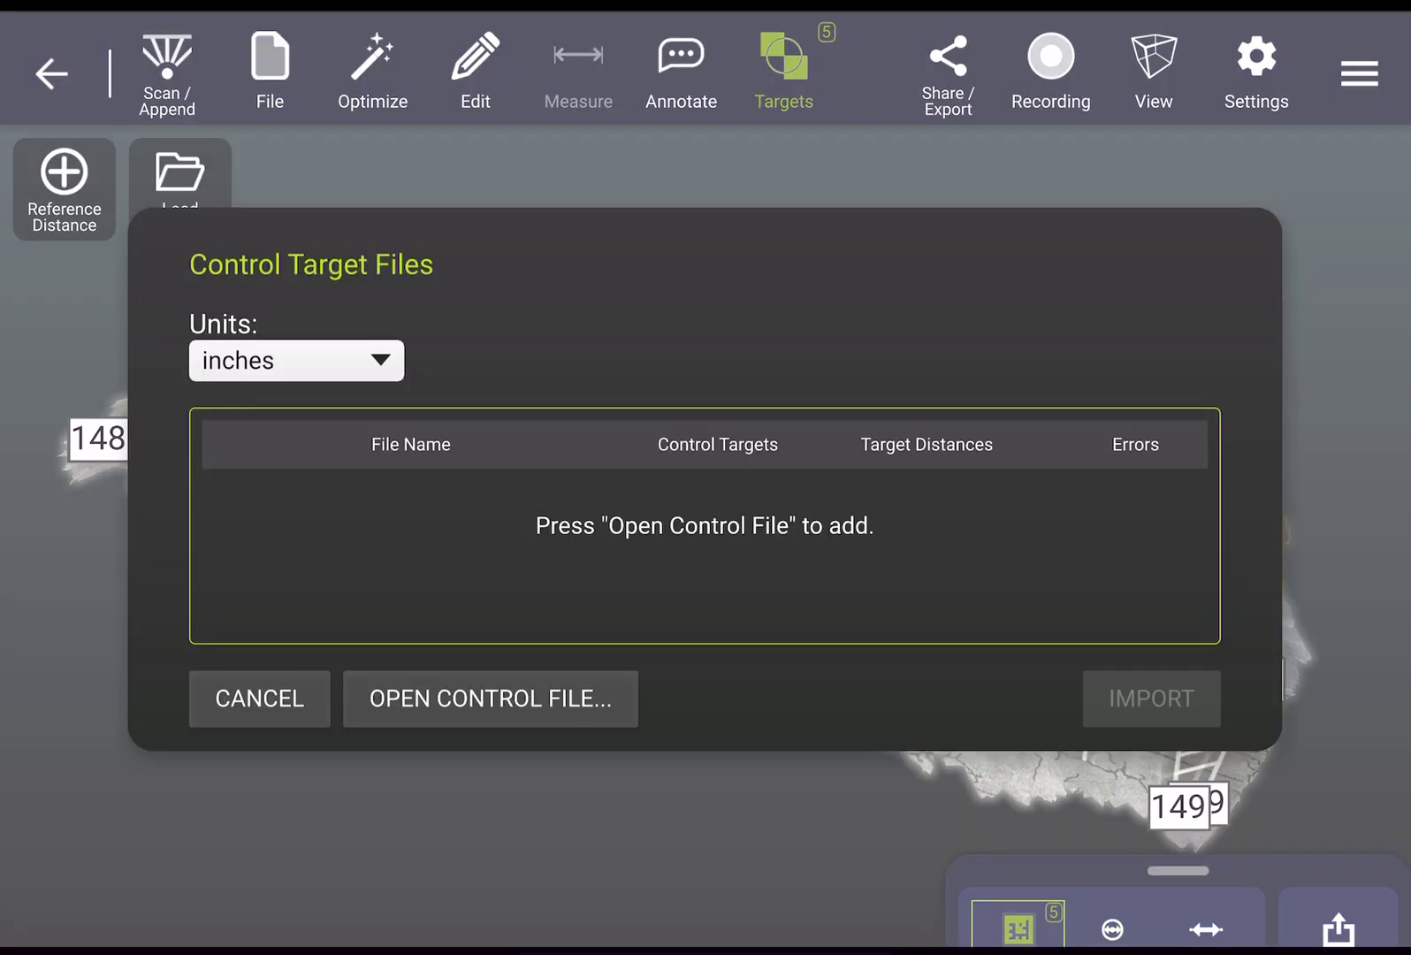
{"action": "left_click", "coordinate": [490, 698]}
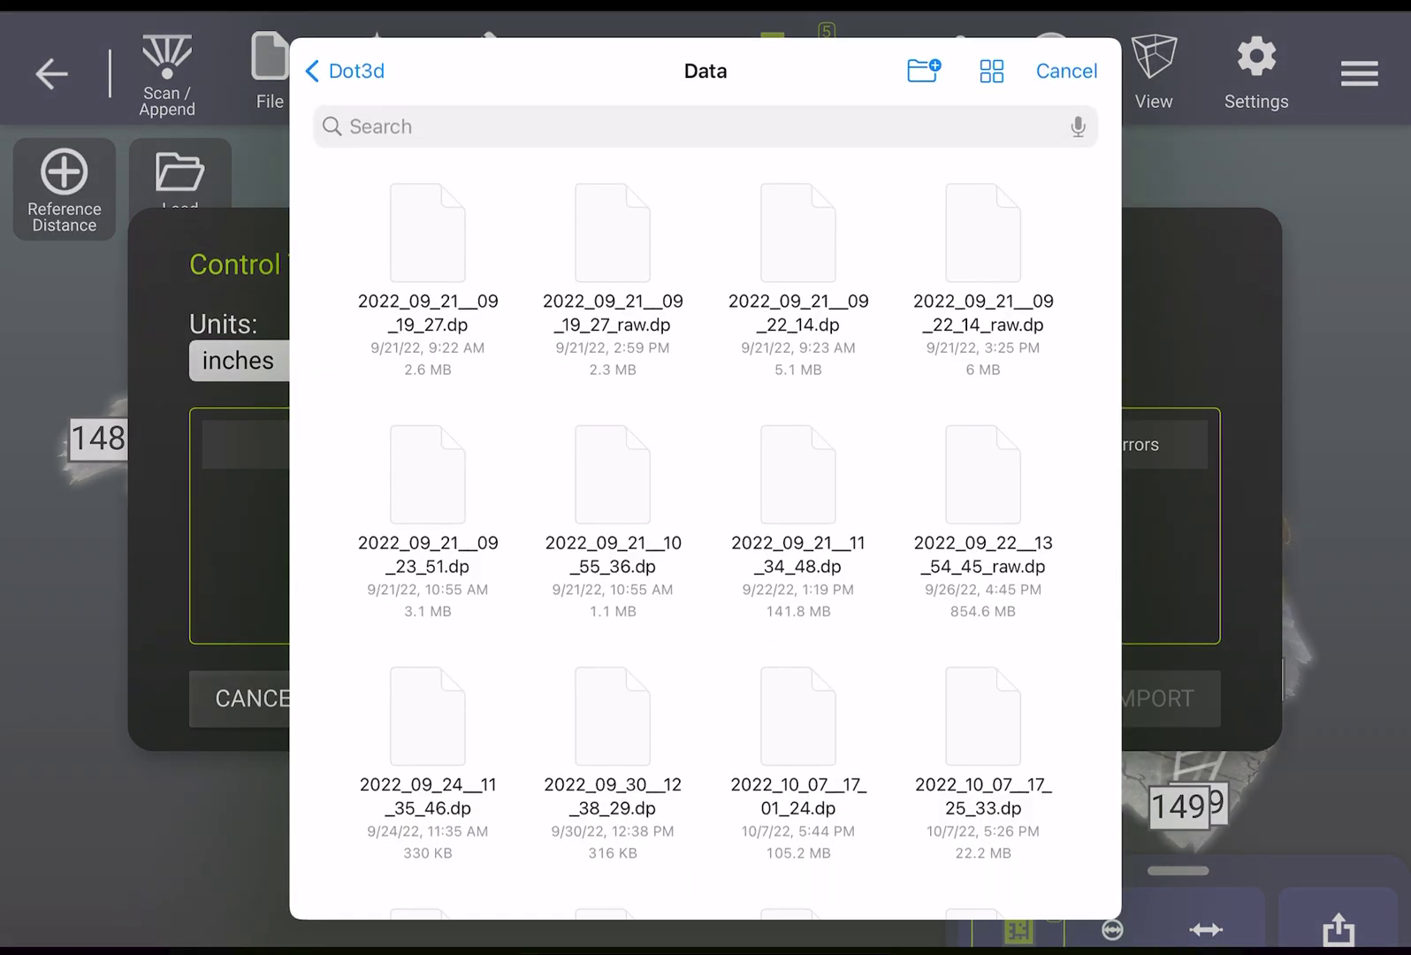
{"action": "left_click", "coordinate": [345, 70]}
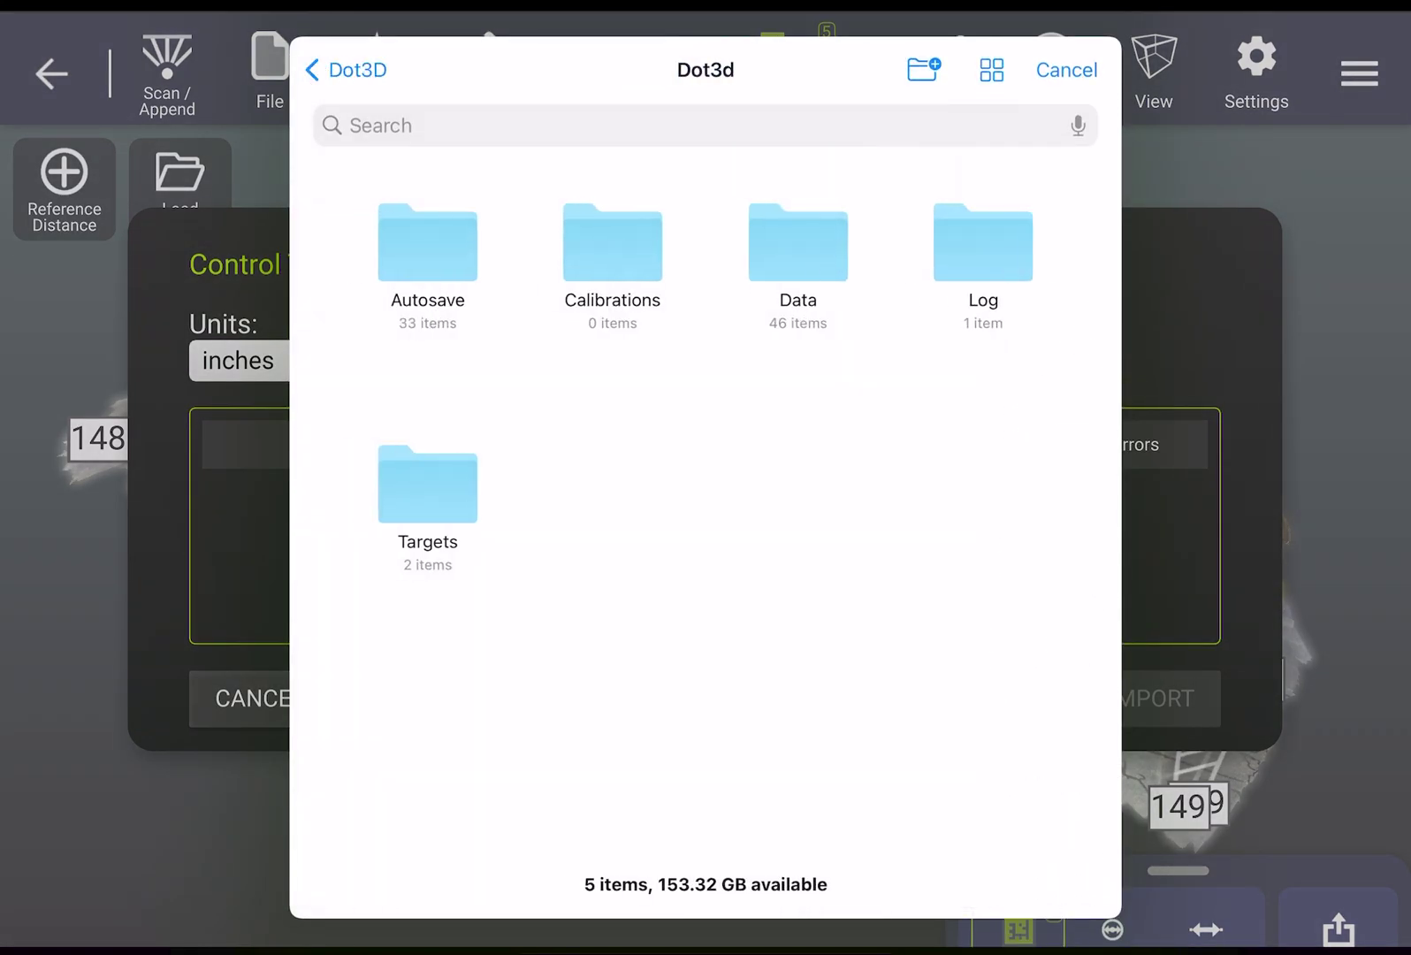
{"action": "left_click", "coordinate": [427, 485]}
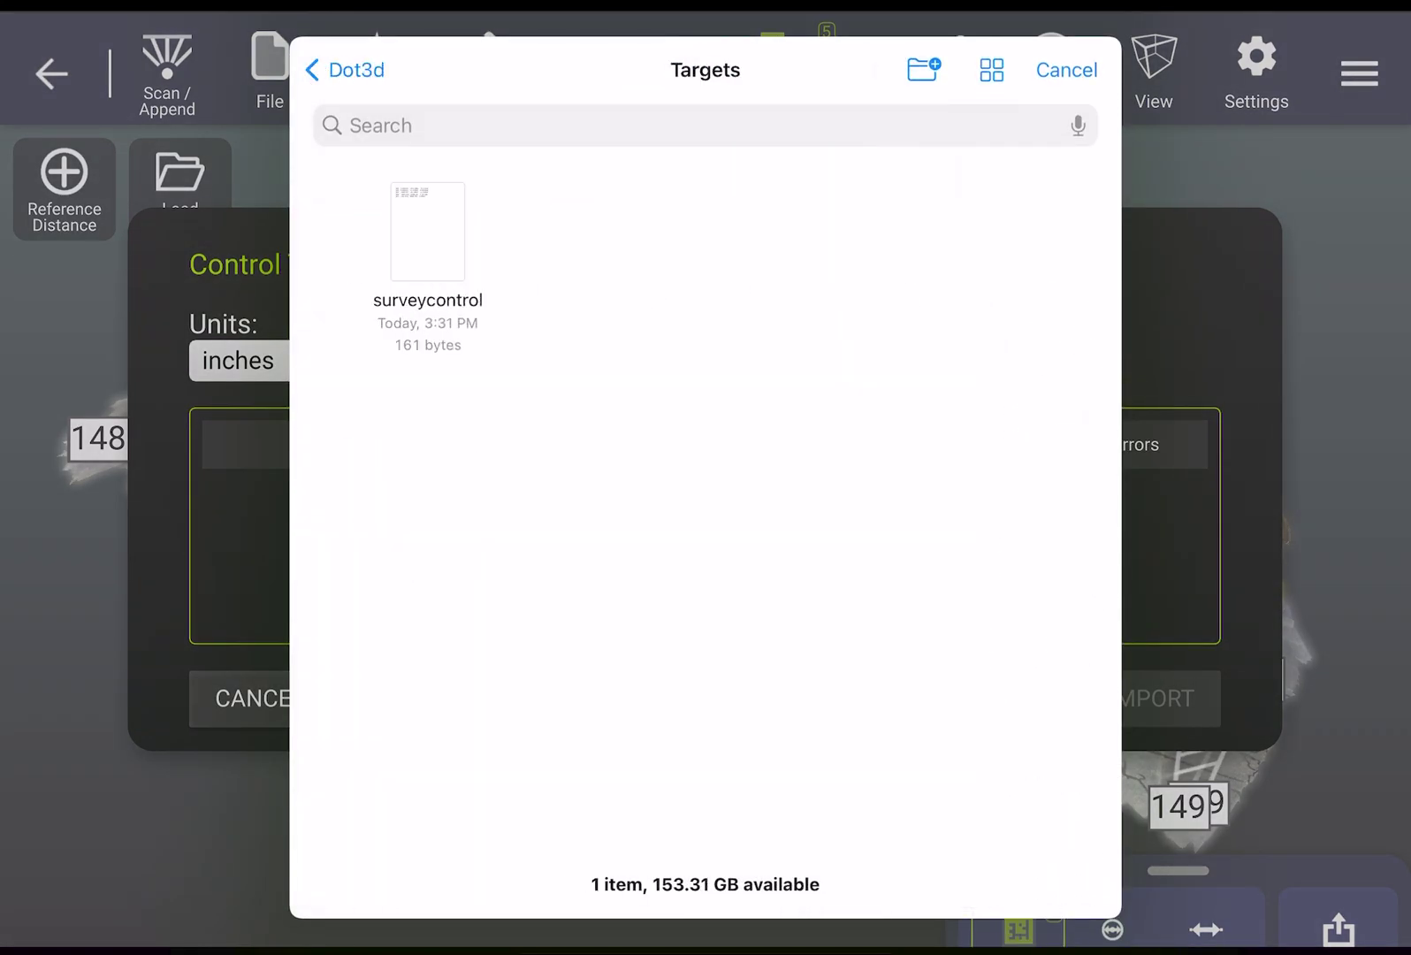
{"action": "left_click", "coordinate": [427, 232]}
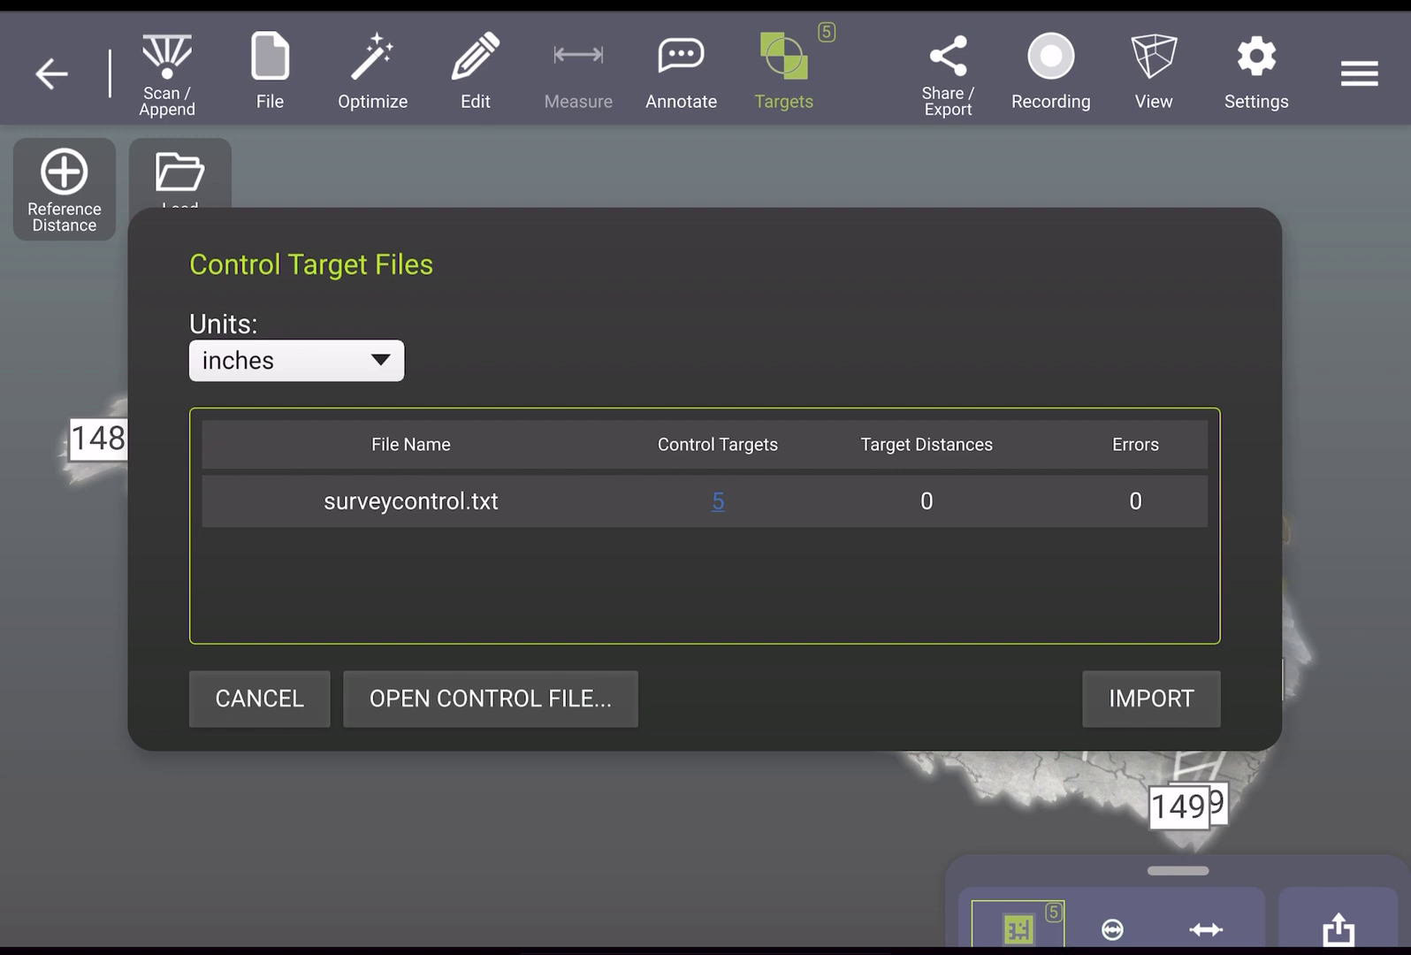
{"action": "left_click", "coordinate": [718, 501]}
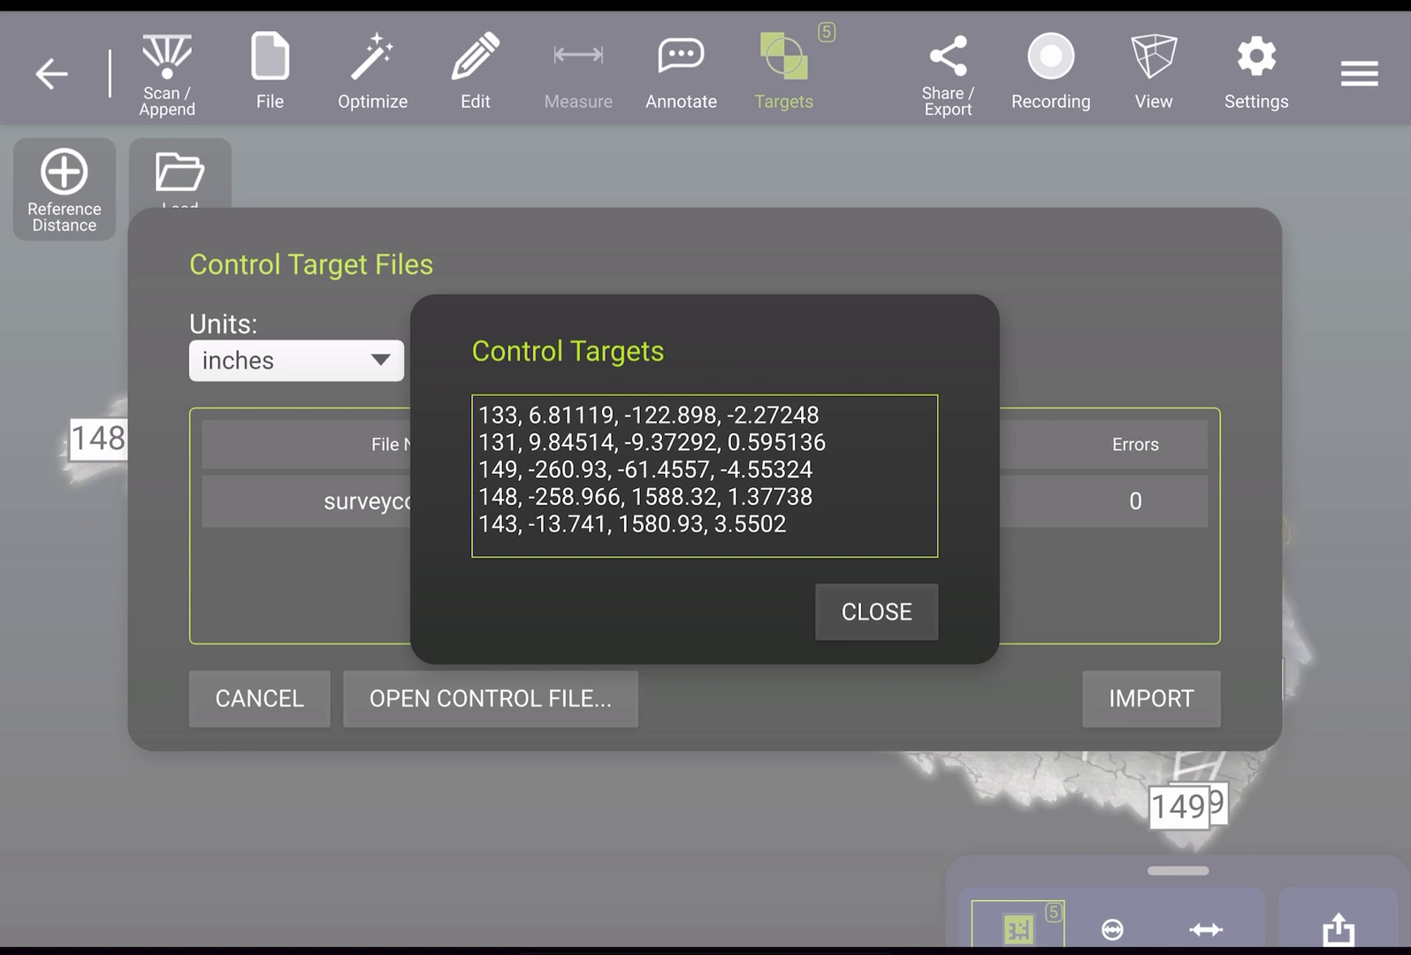
- Dismiss the Control Targets coordinate popup, back to the surveycontrol.txt summary
{"action": "left_click", "coordinate": [877, 611]}
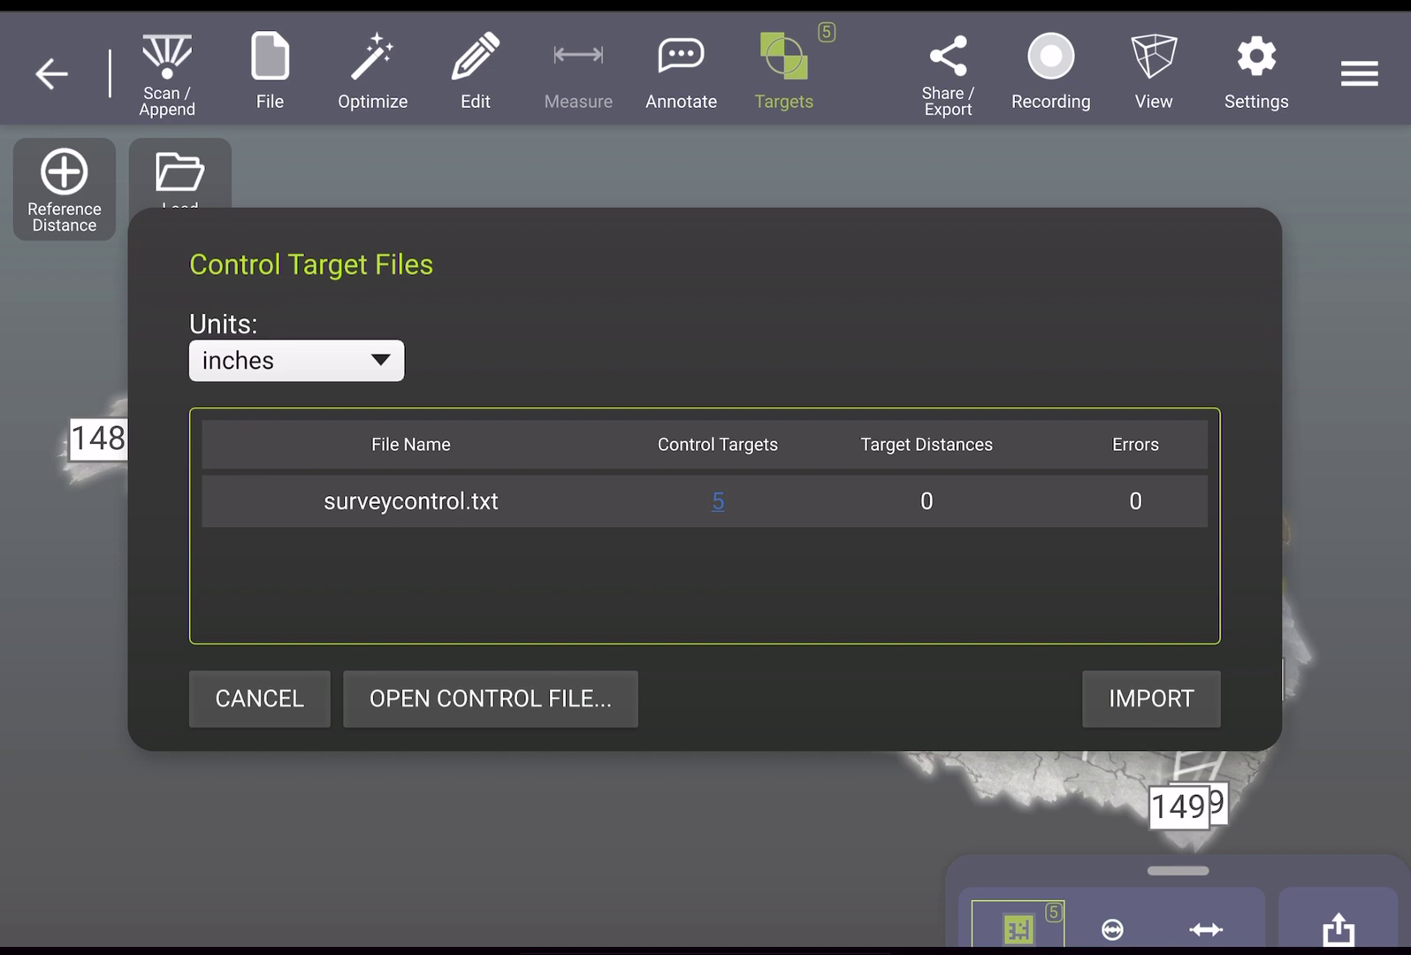
- Import the five surveycontrol.txt control targets into the parking lot scan
{"action": "left_click", "coordinate": [1152, 699]}
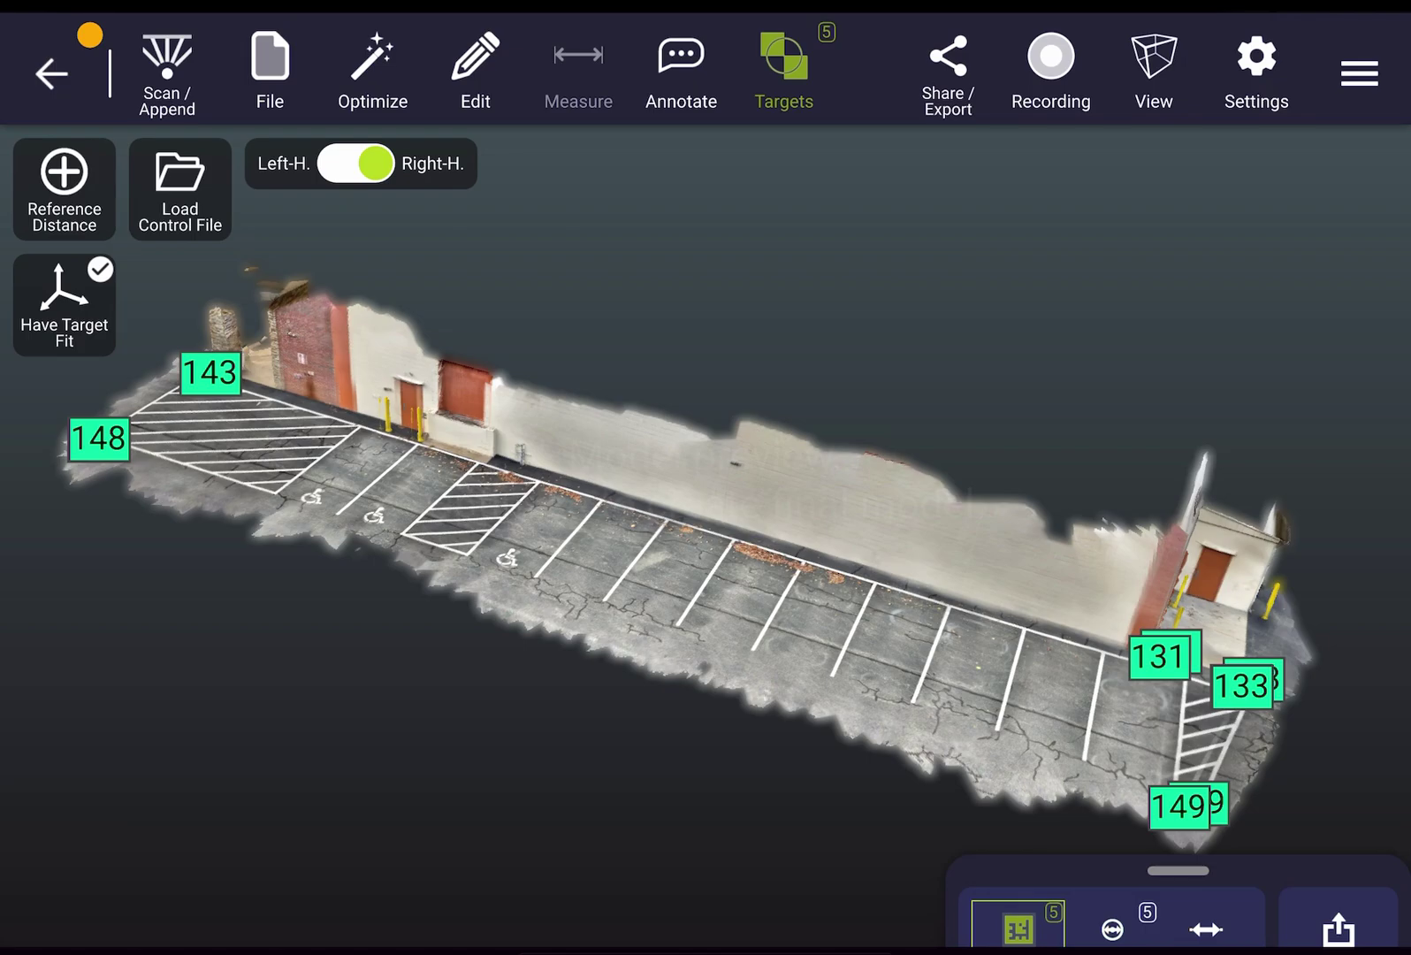
- Run scene optimization with targeting constraints and color leveling enabled
{"action": "left_click", "coordinate": [372, 71]}
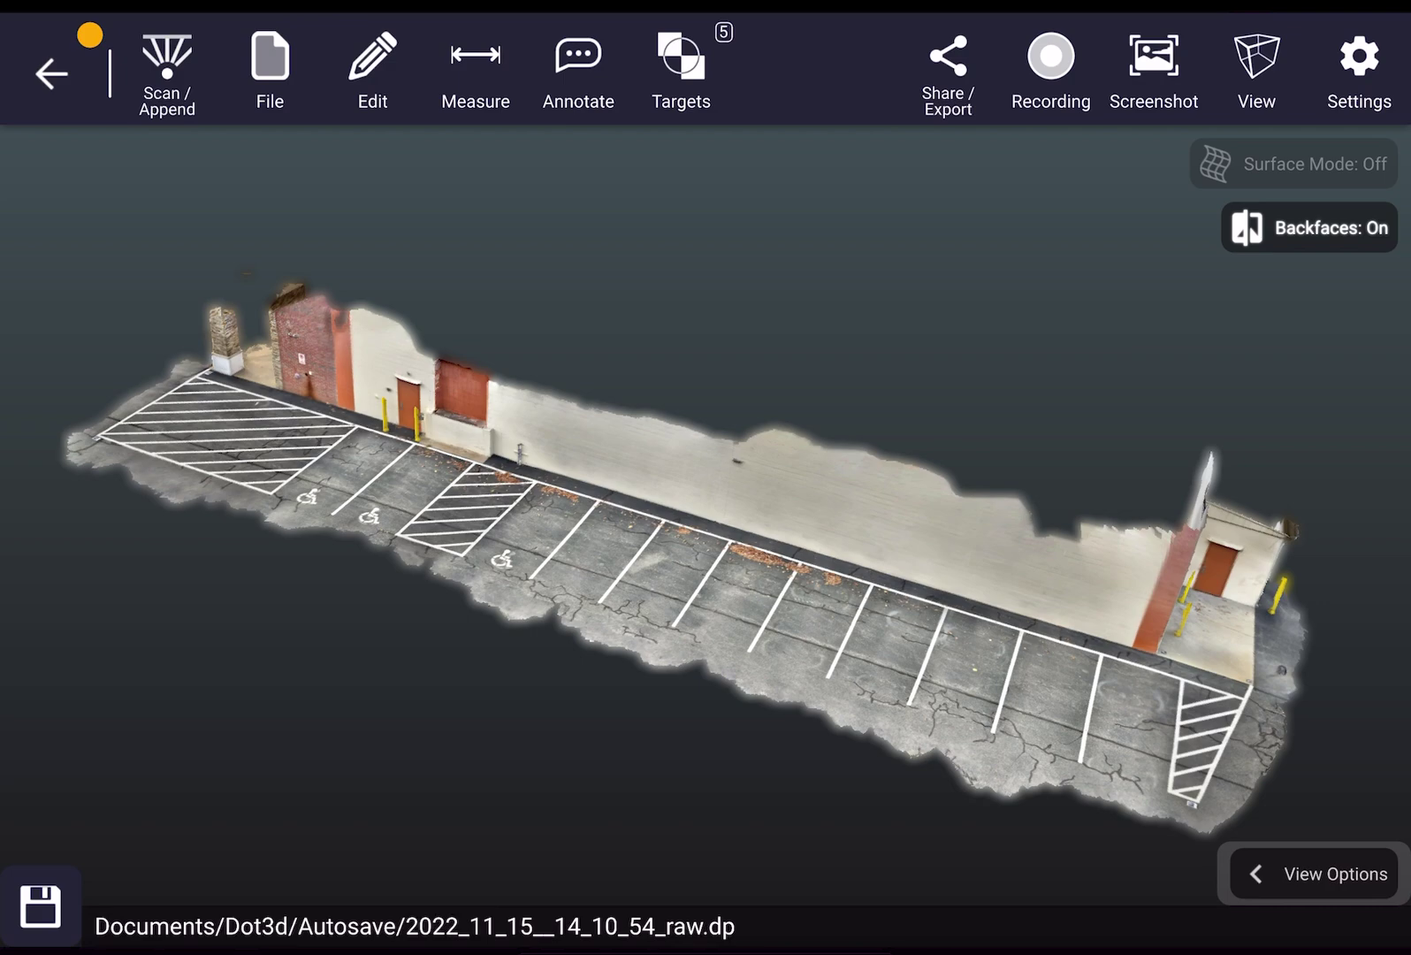
{"action": "scroll", "coordinate": [706, 531], "scroll_direction": "up", "scroll_amount": 5}
{"action": "scroll", "coordinate": [706, 531], "scroll_direction": "up", "scroll_amount": 5}
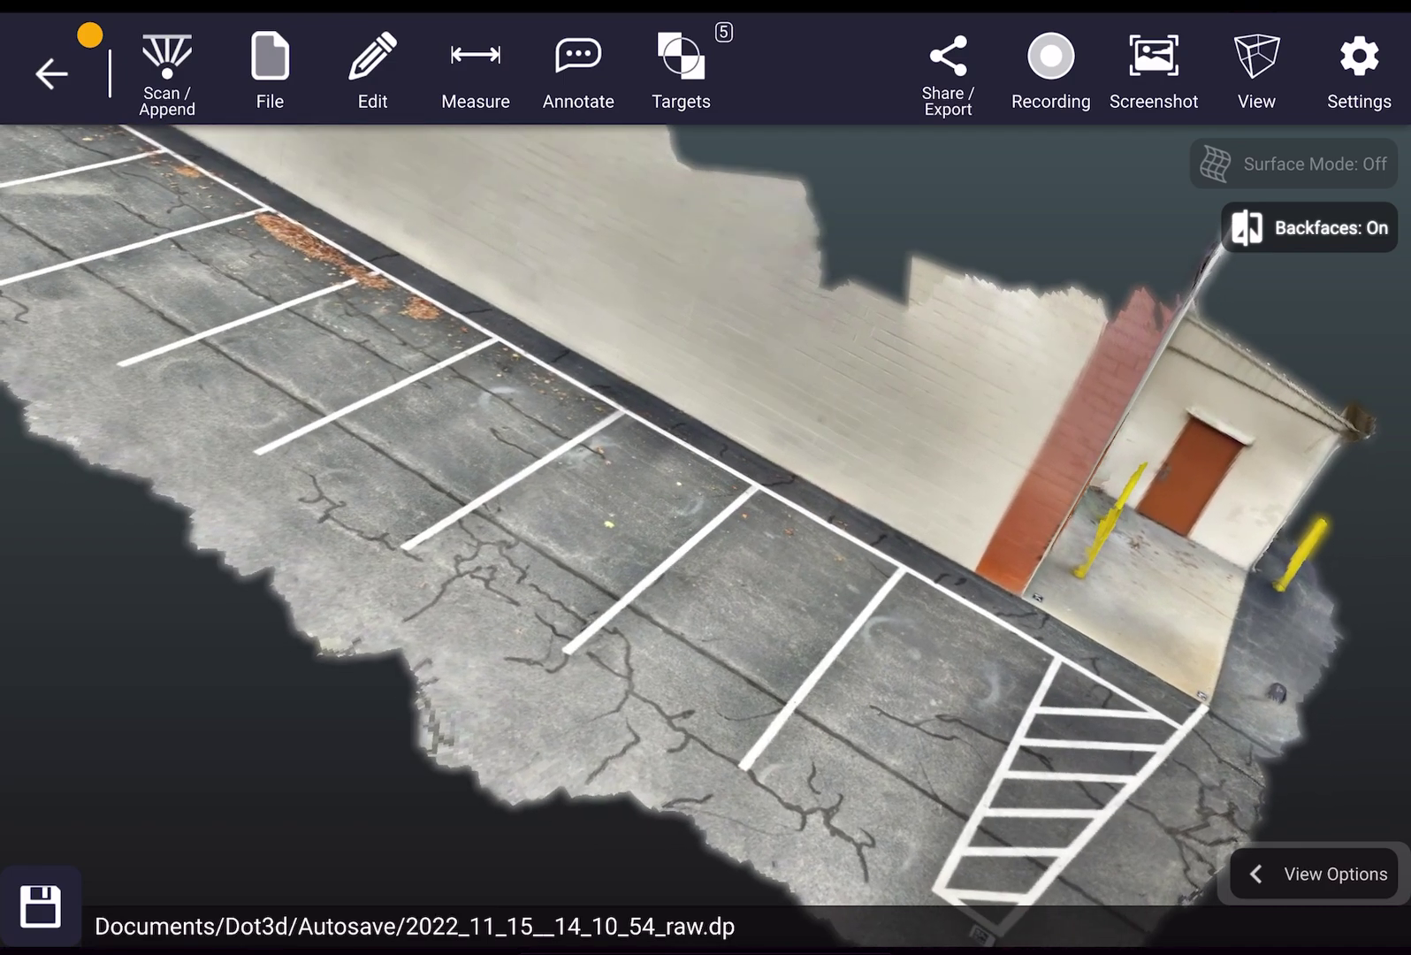
{"action": "scroll", "coordinate": [706, 530], "scroll_direction": "up", "scroll_amount": 3}
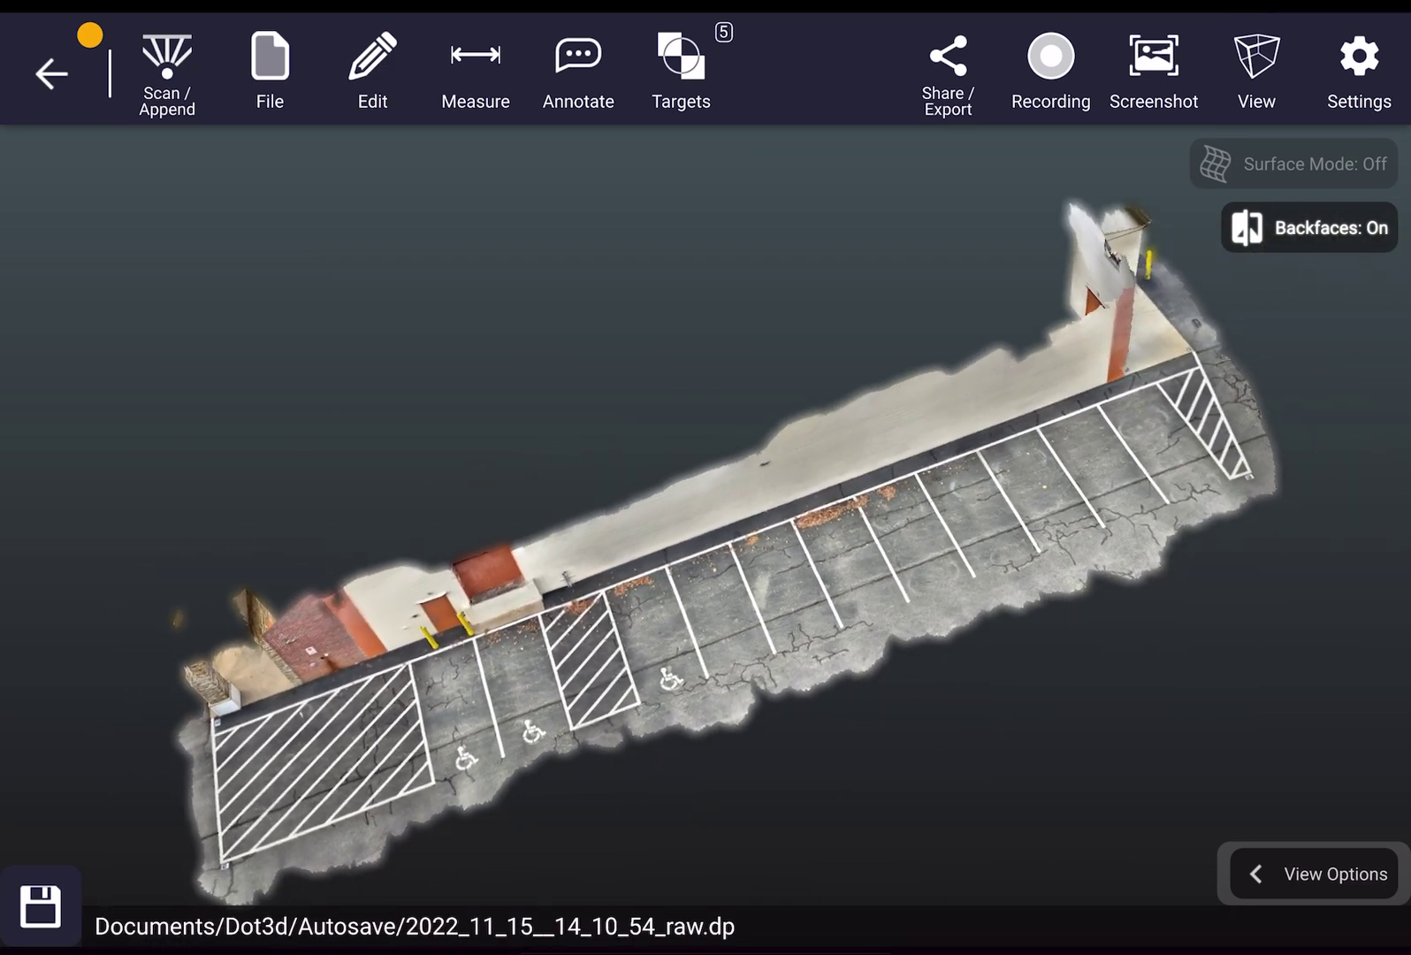
- Run Have Target Fit: five targets matched, 0.08 in RMS, 0.14 in largest error
{"action": "left_click", "coordinate": [681, 66]}
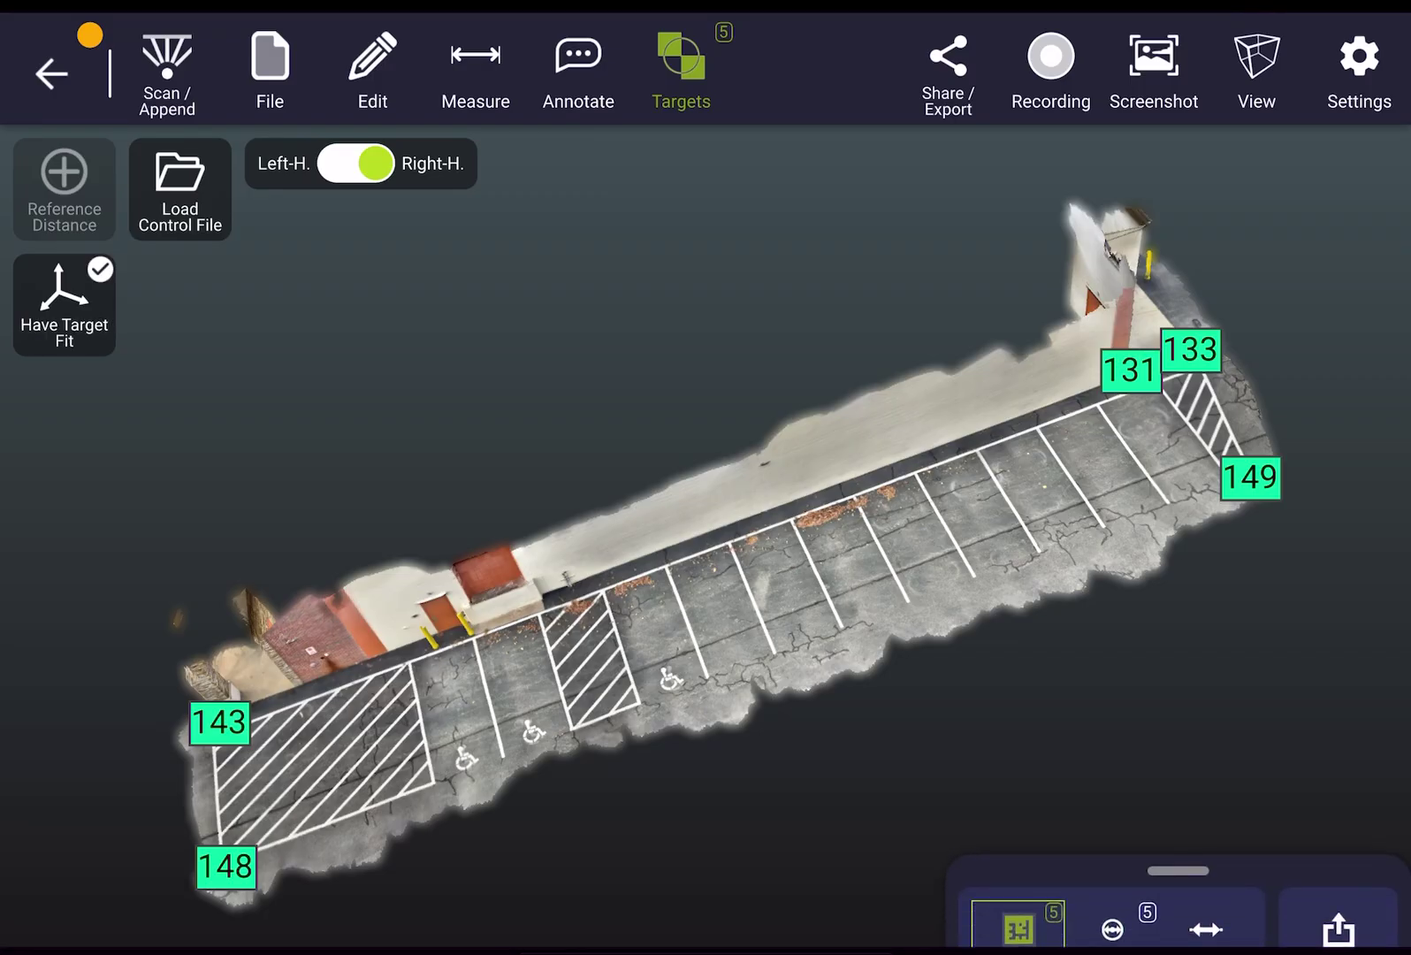
{"action": "left_click", "coordinate": [64, 305]}
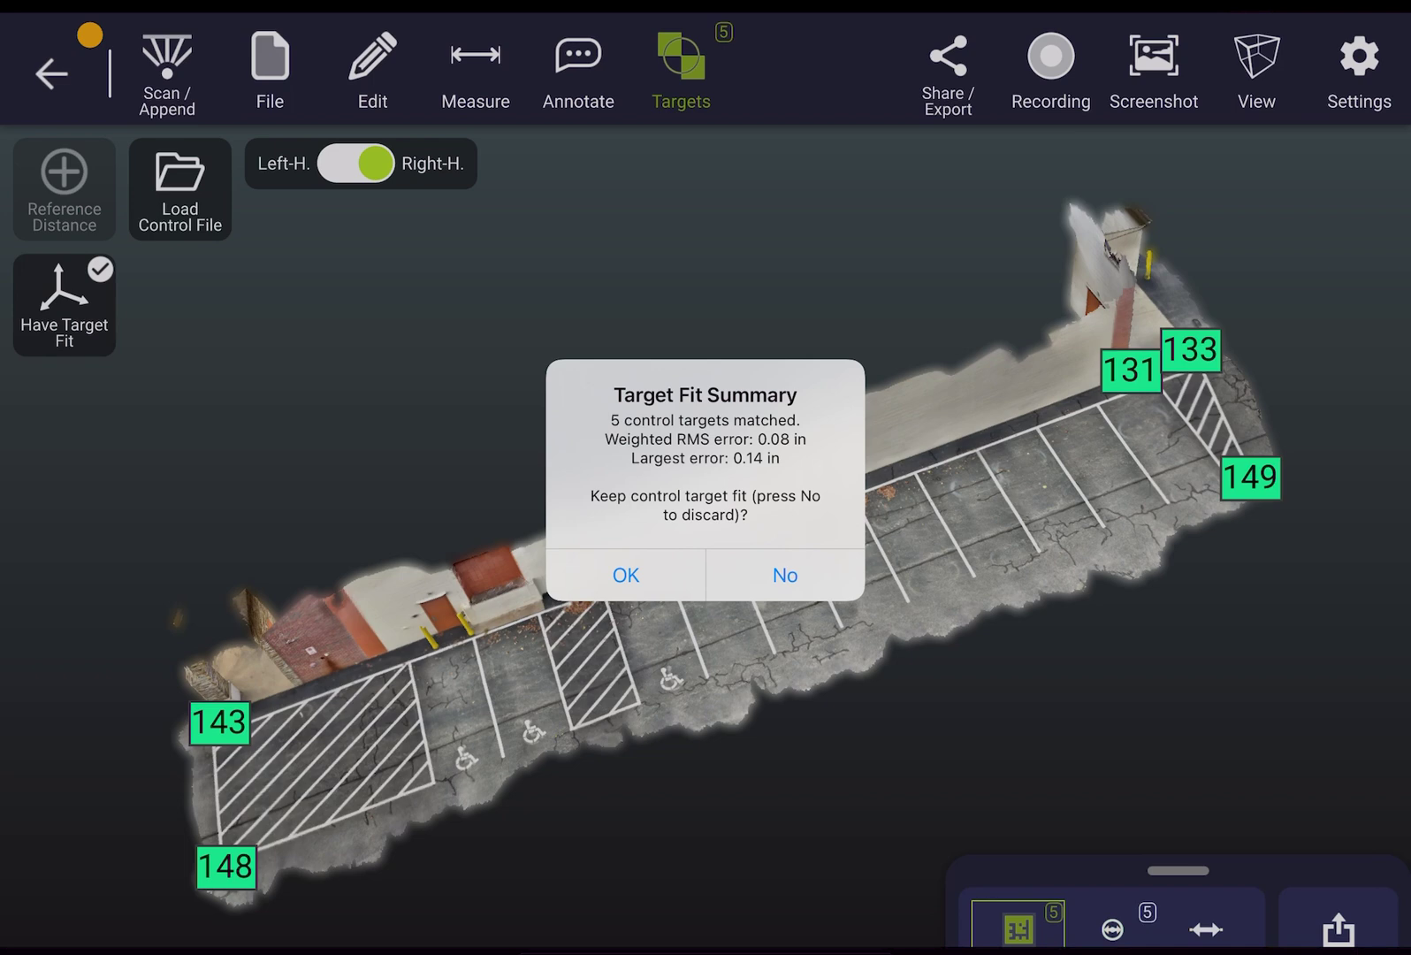
- Accept the control target fit, closing the Target Fit Summary
{"action": "key", "text": "Return"}
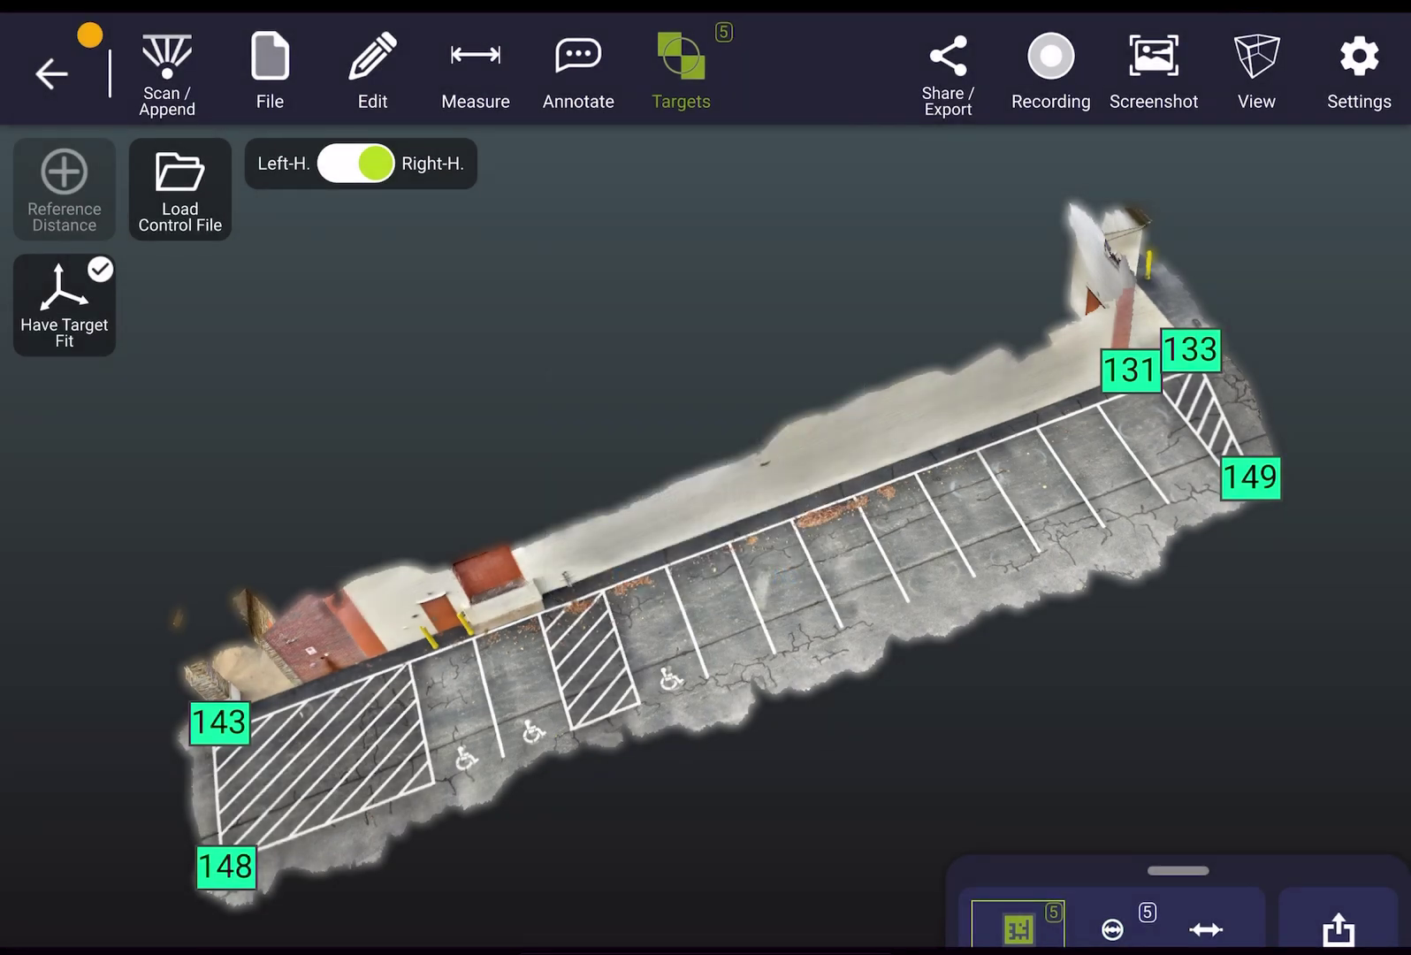